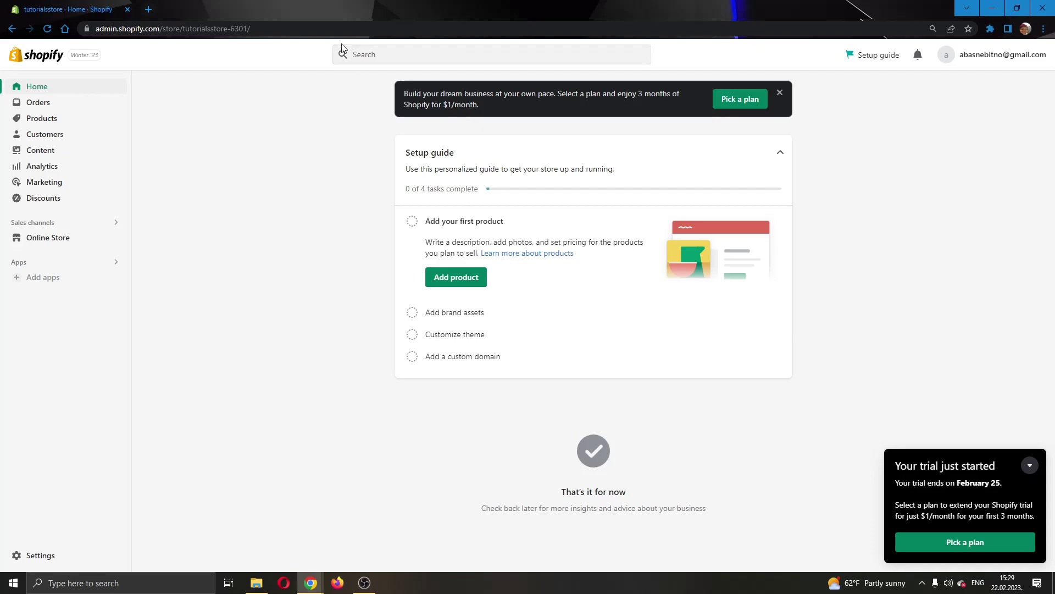
Step: Search the admin for 'payment' and open Payments settings, scrolling down to the PayPal listing
click(363, 53)
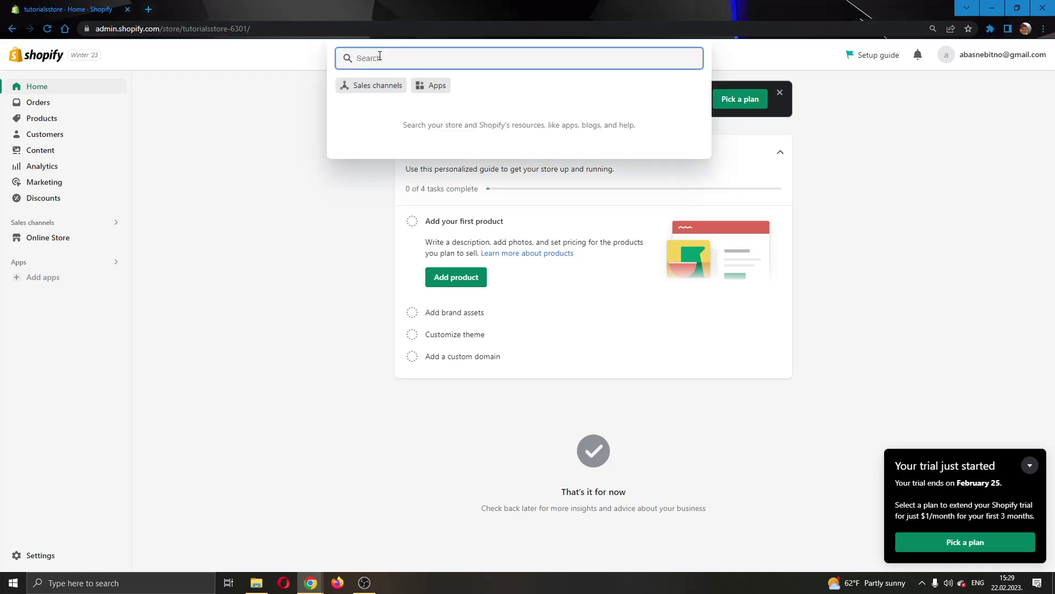
text(pay)
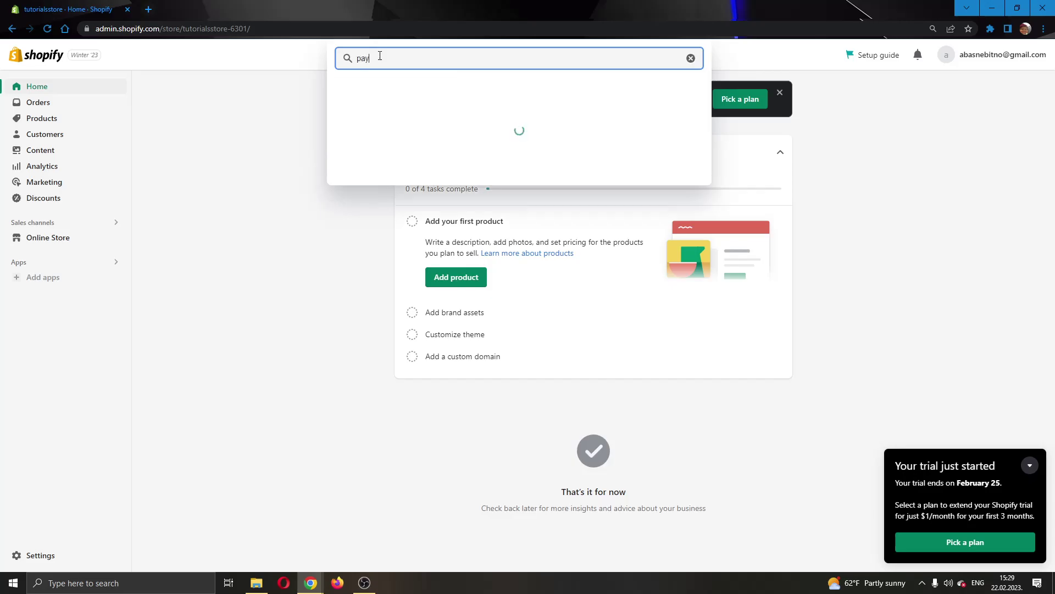
text(ment)
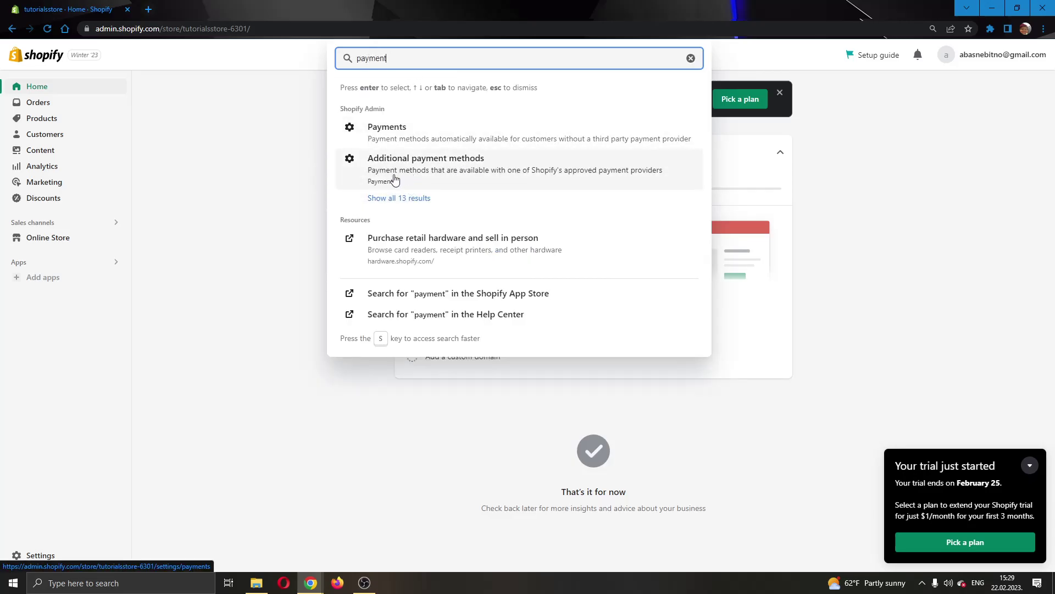
click(444, 169)
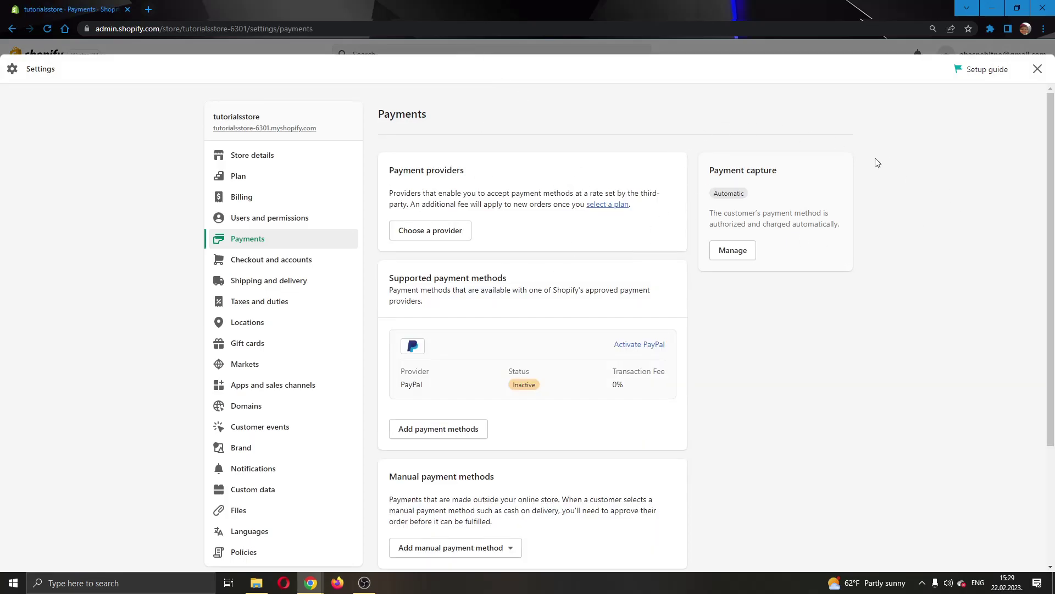
drag(1048, 135, 1052, 97)
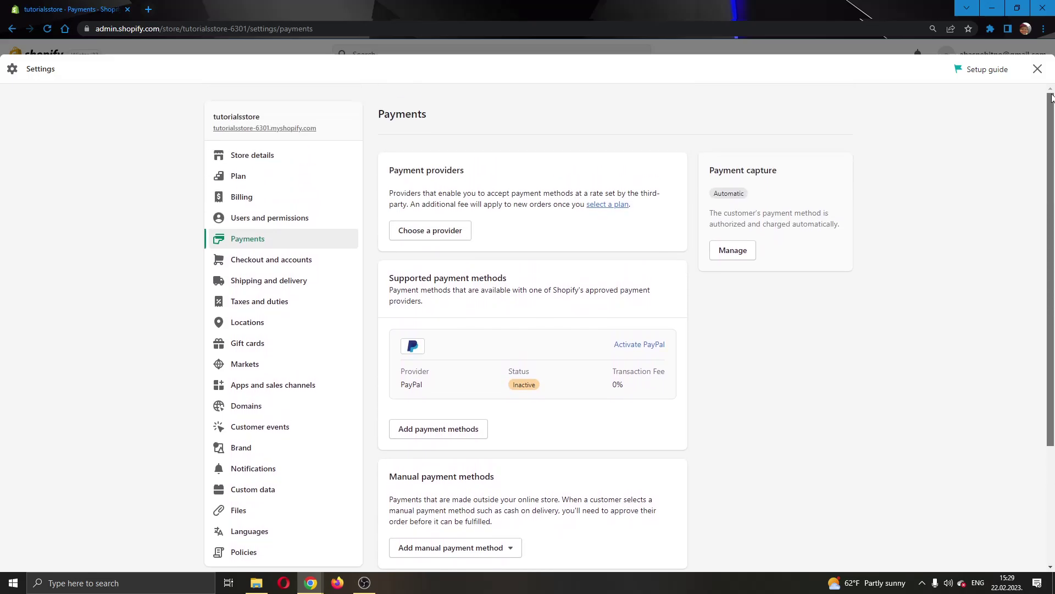
scroll(1049, 165, down, 1)
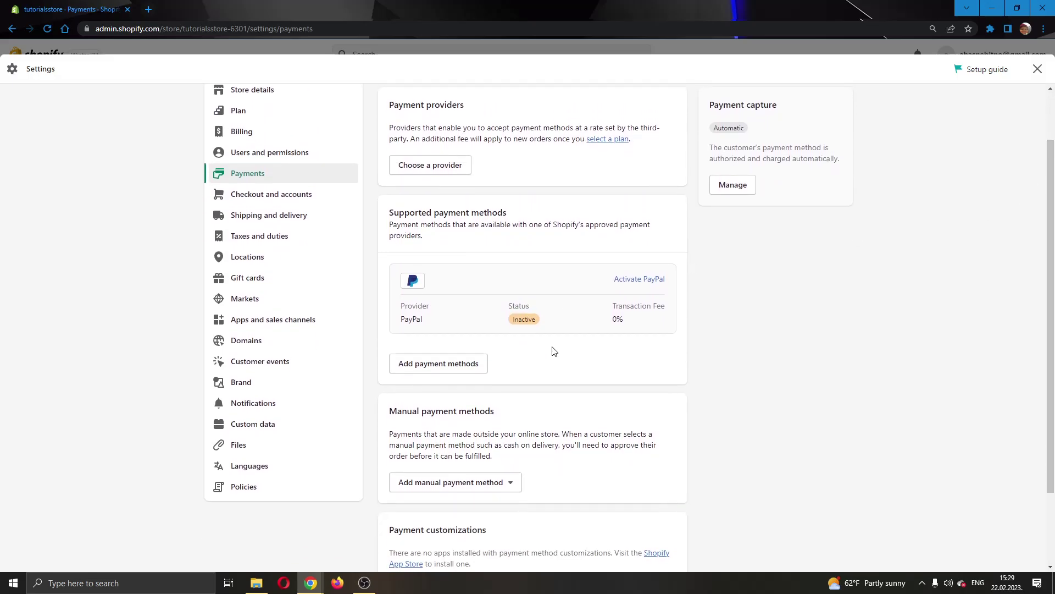
drag(384, 214, 521, 214)
click(520, 216)
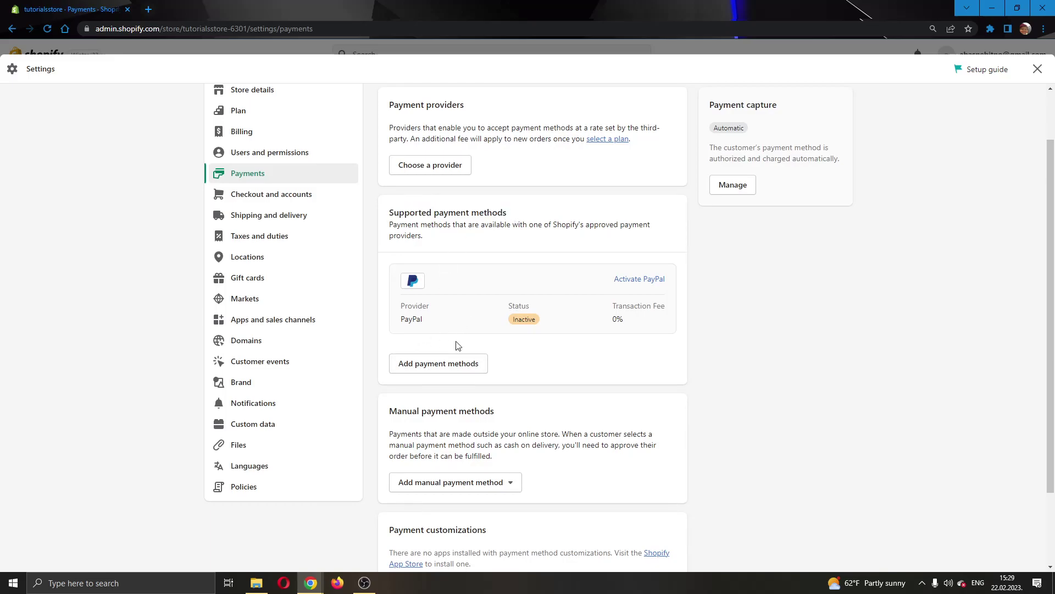
Step: Add a payment method by provider, choosing and activating 2Checkout Convert Plus (by Verifone)
click(452, 369)
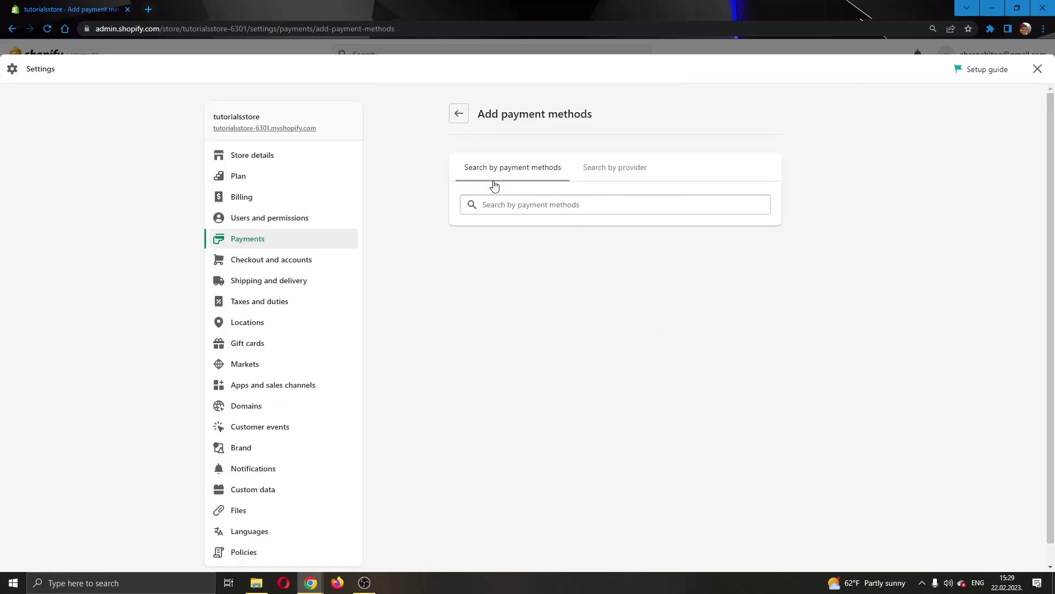
click(621, 176)
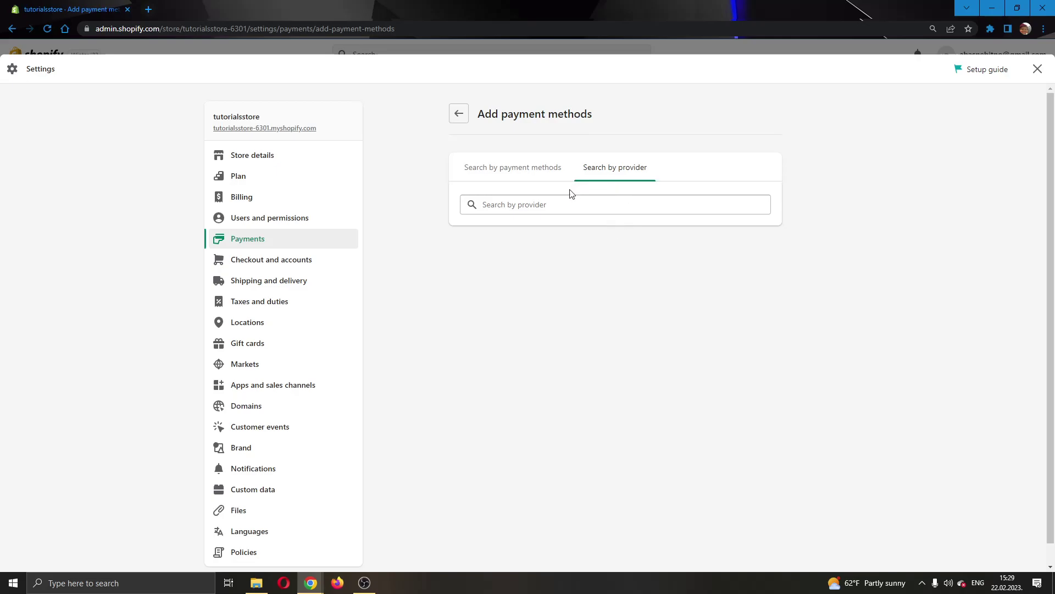
click(534, 205)
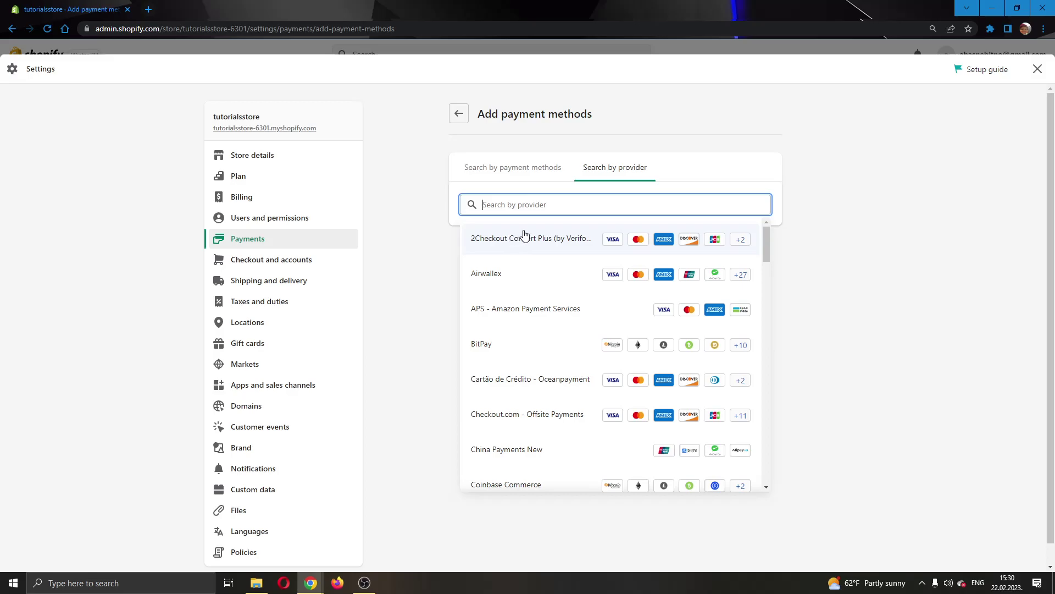
click(526, 237)
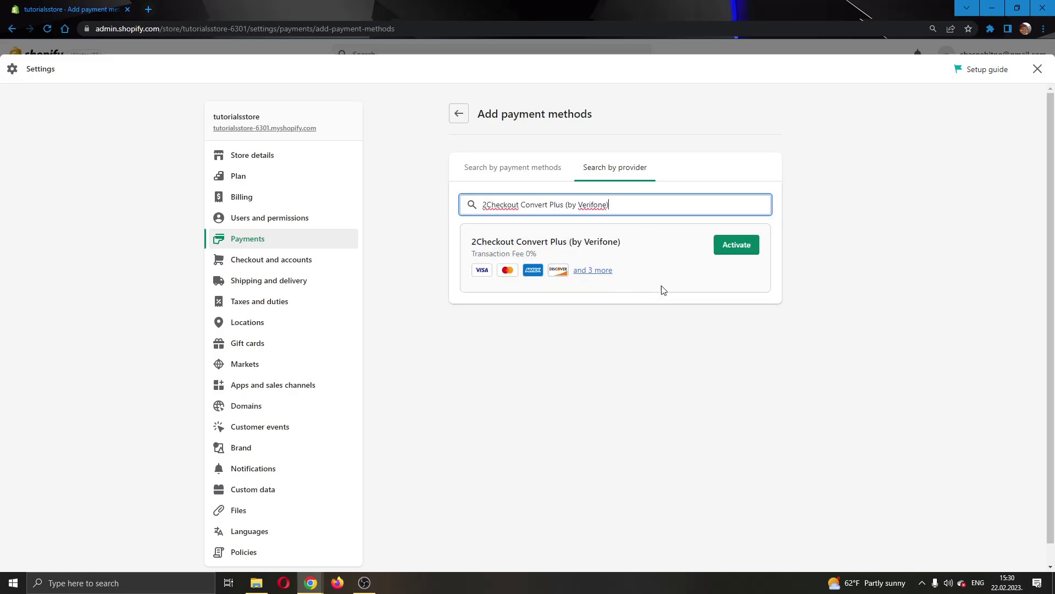
click(737, 249)
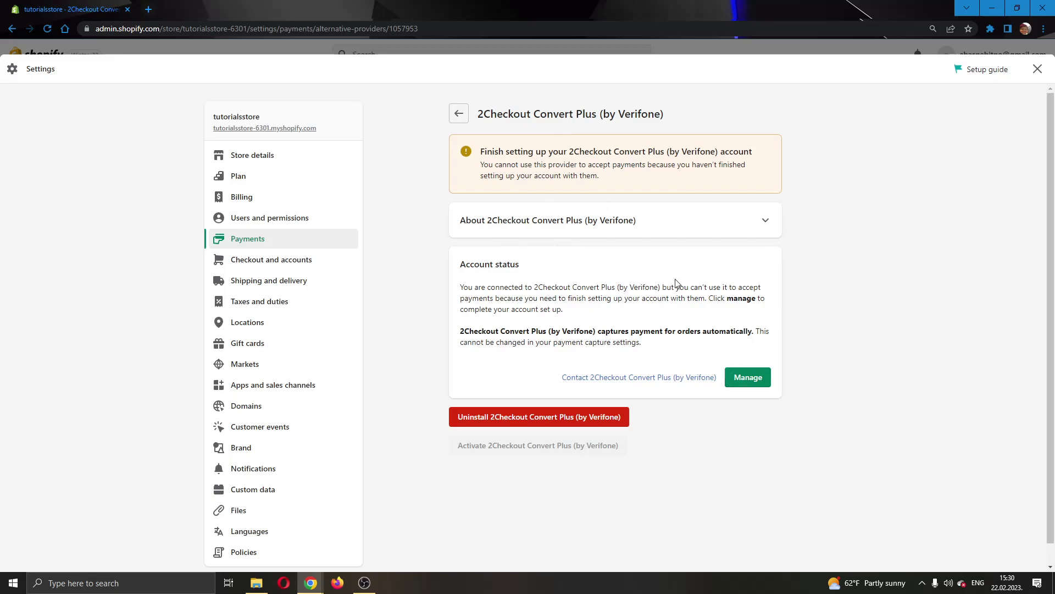
Step: Manage the 2Checkout provider, review its install page and install the 2Checkout Convert Plus app
click(746, 382)
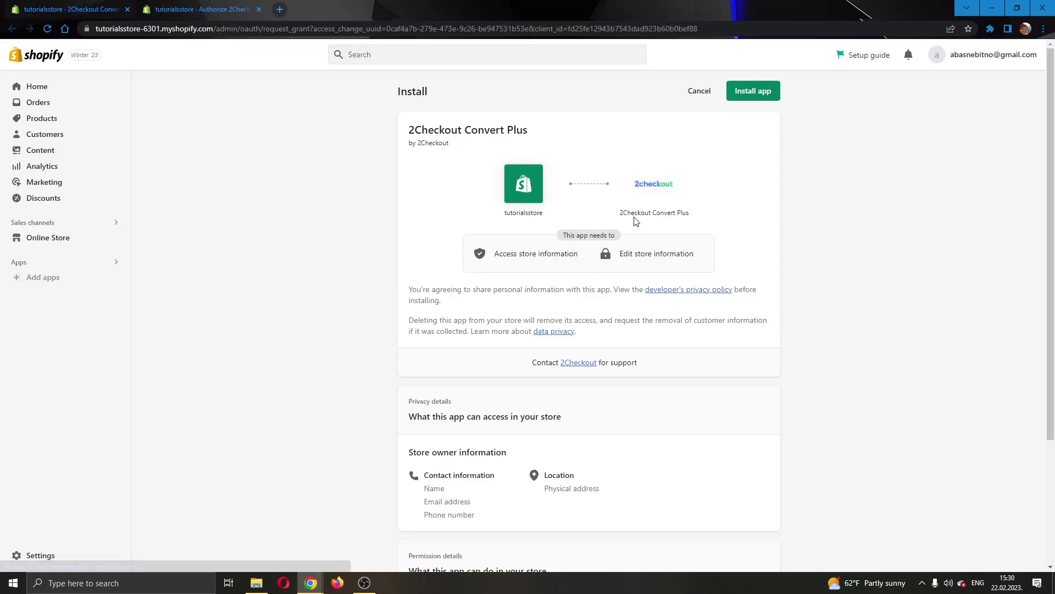
scroll(1052, 281, down, 2)
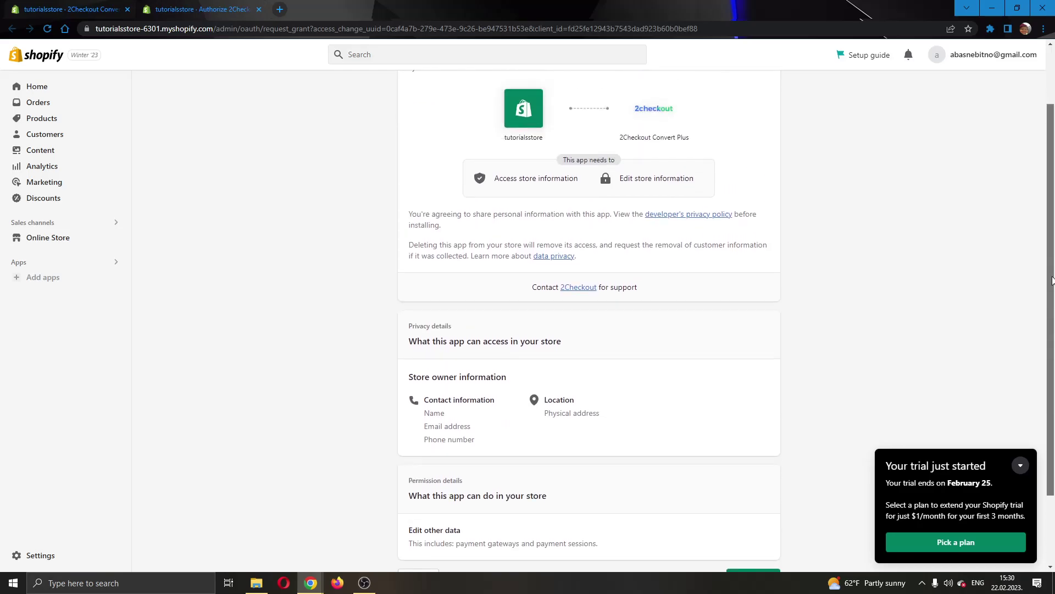
scroll(1052, 280, down, 2)
scroll(1052, 281, up, 4)
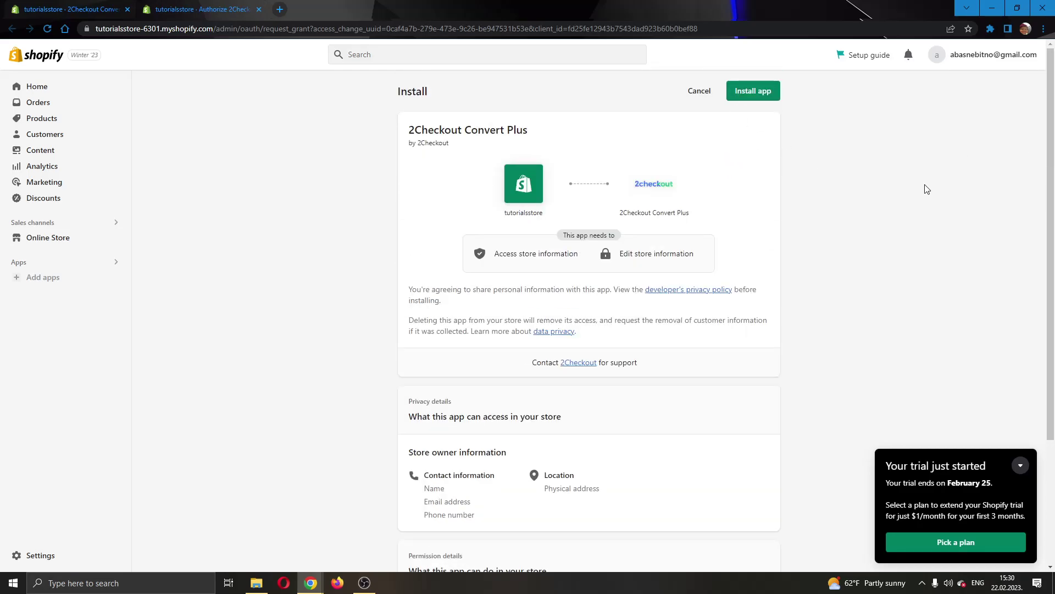
scroll(1053, 268, down, 2)
scroll(1053, 268, up, 2)
scroll(1053, 342, down, 3)
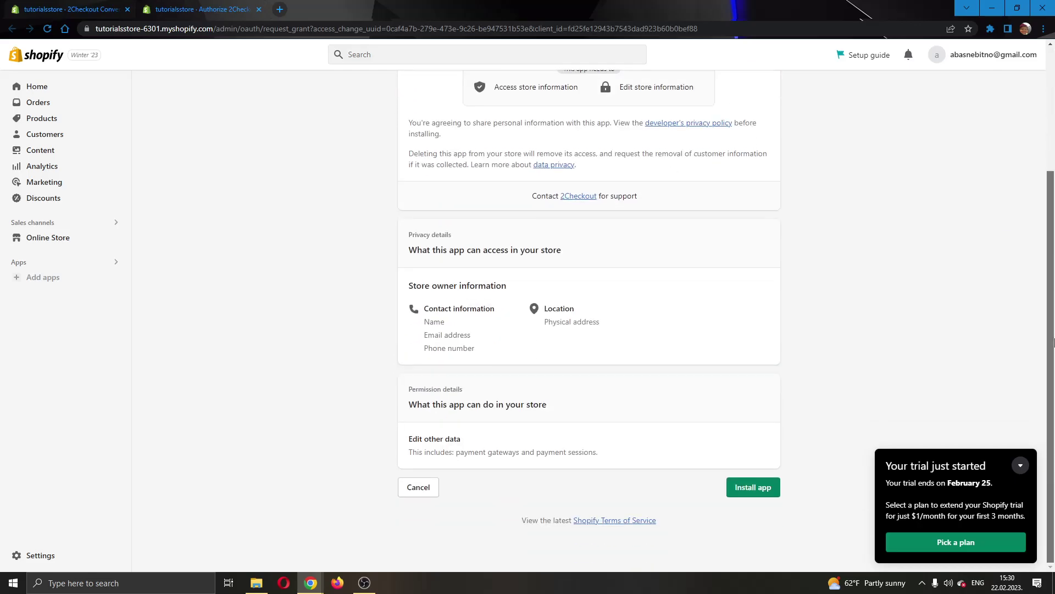
scroll(799, 118, up, 3)
click(737, 90)
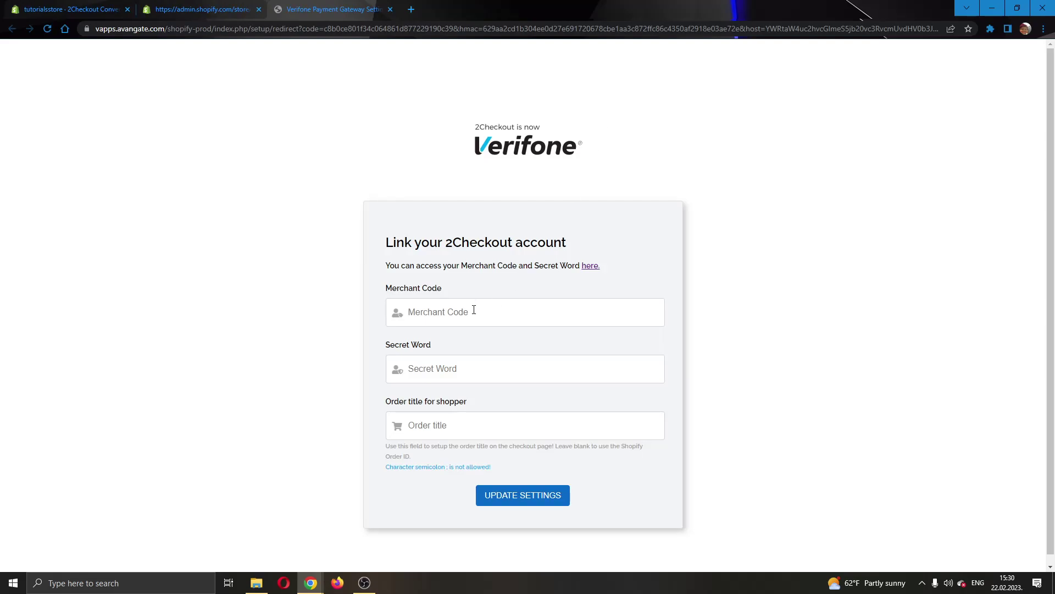
Step: Focus the link form's Merchant Code field and open 2Checkout's Webhooks & API page alongside it
click(450, 309)
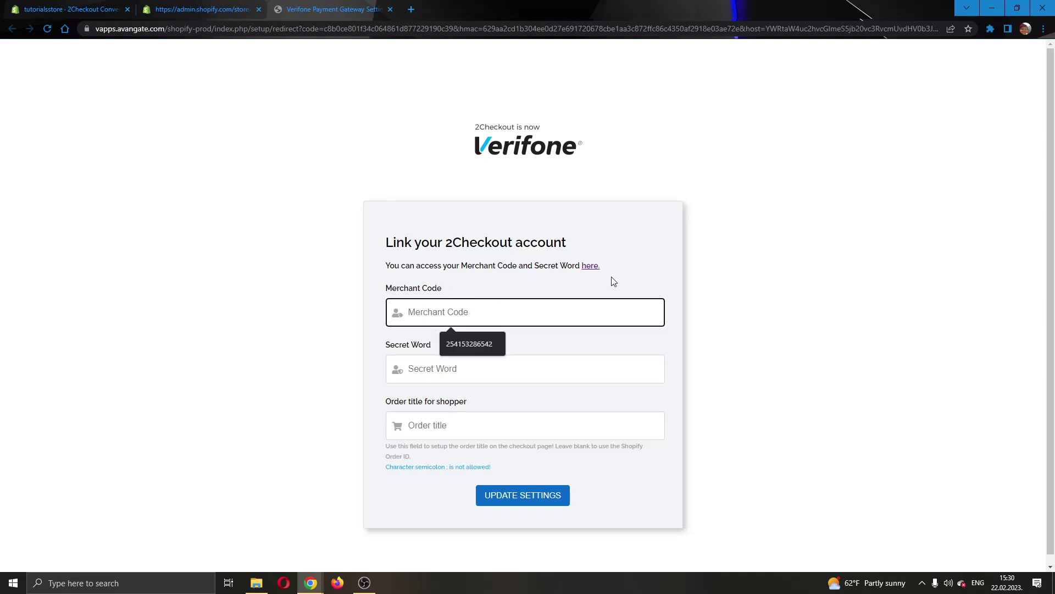
click(597, 269)
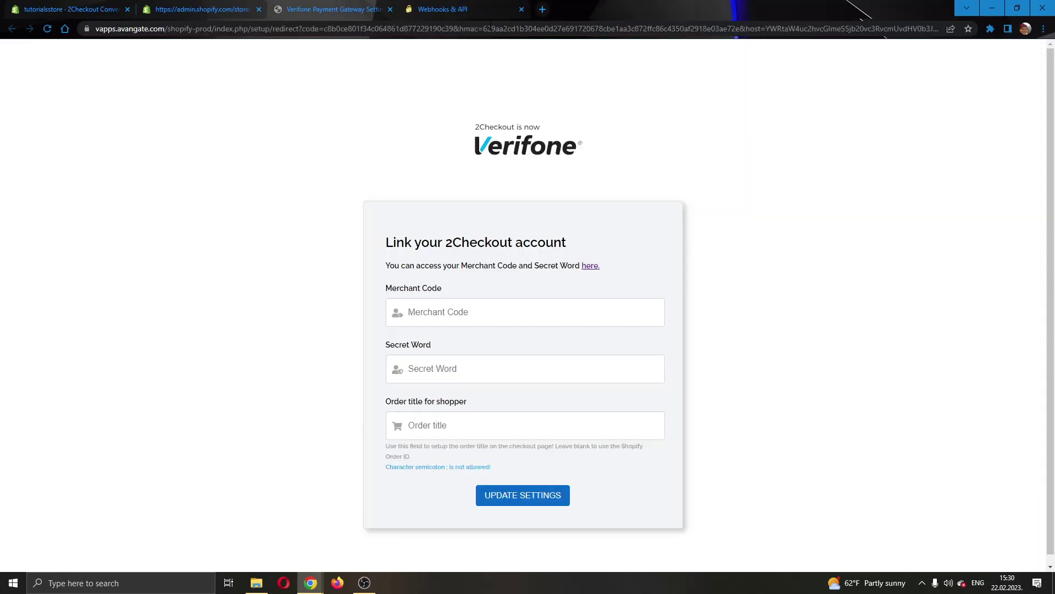
click(311, 6)
drag(379, 288, 465, 292)
click(461, 291)
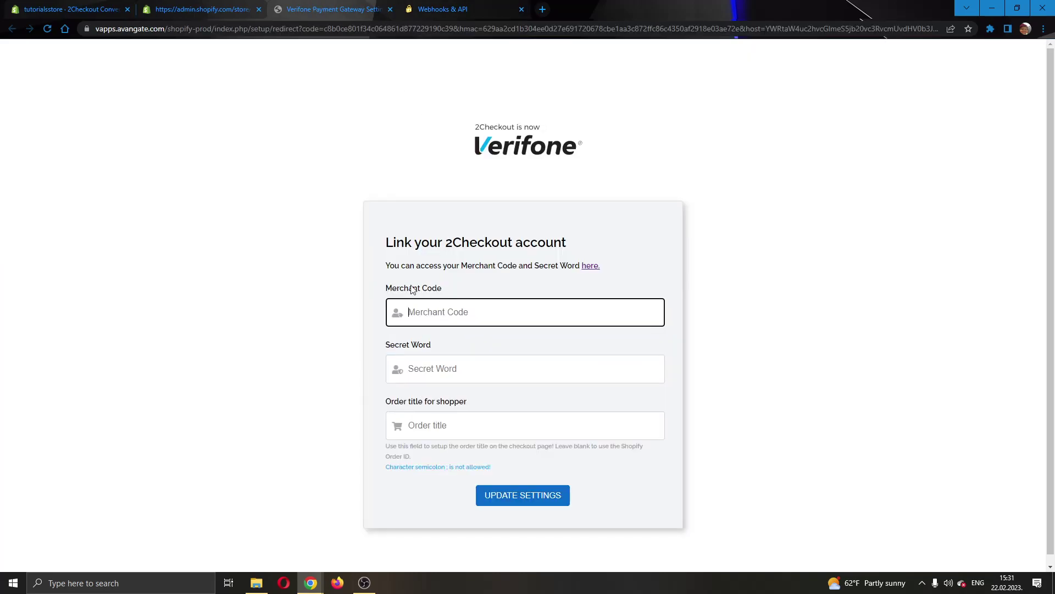
click(443, 9)
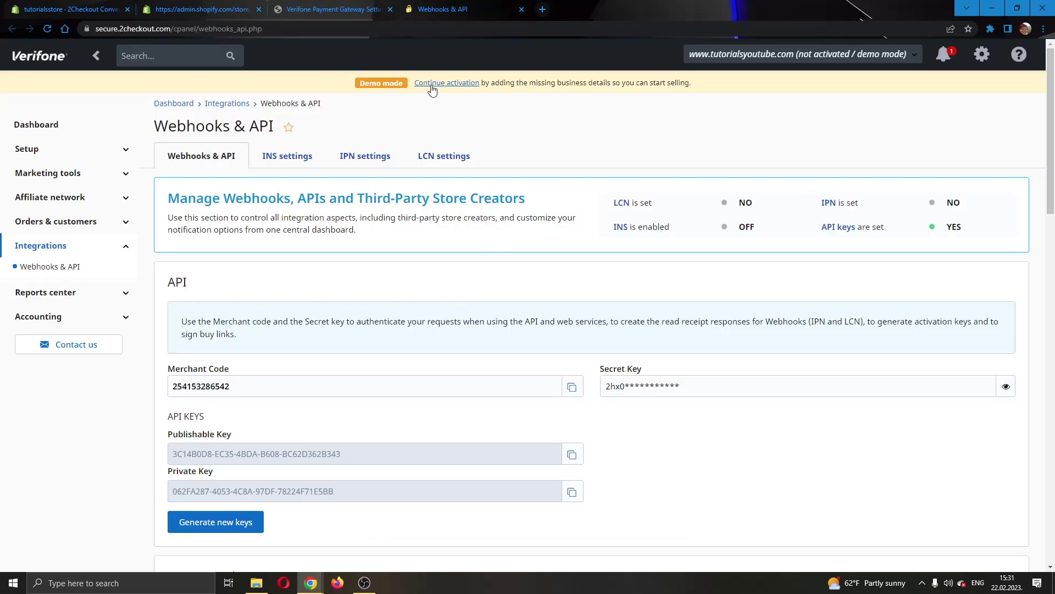
Step: Copy the Merchant Code from Webhooks & API into the link form's Merchant Code field
scroll(770, 170, down, 2)
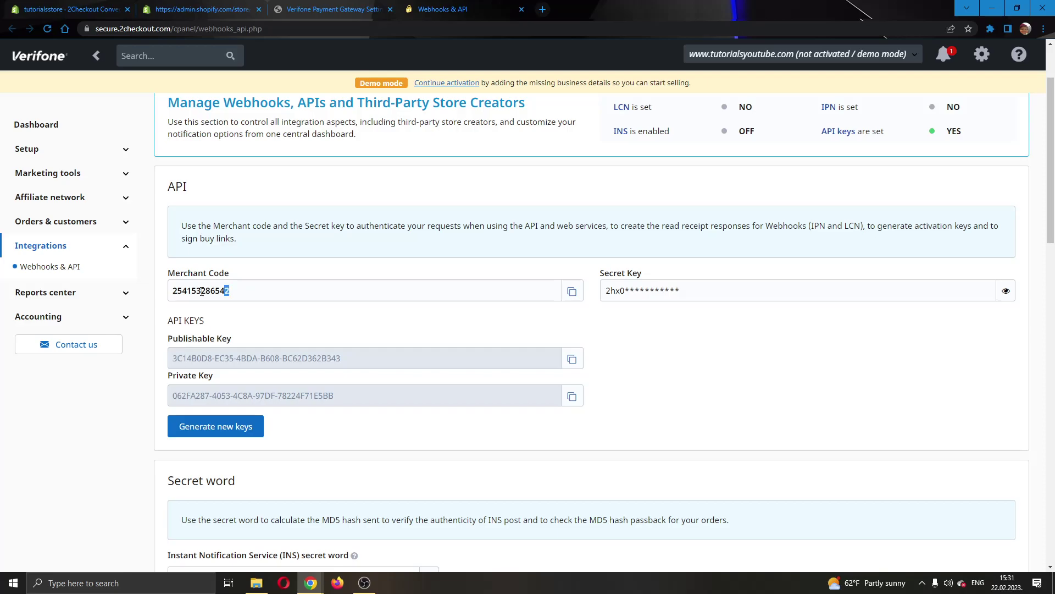
drag(202, 292, 117, 277)
key(ctrl+c)
click(330, 9)
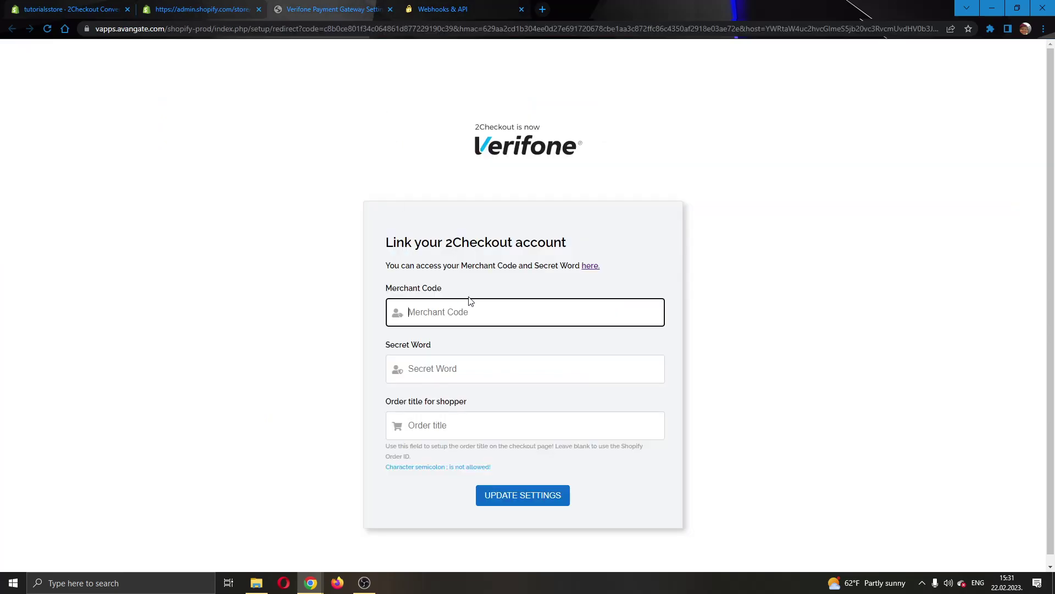
key(ctrl+v)
click(442, 8)
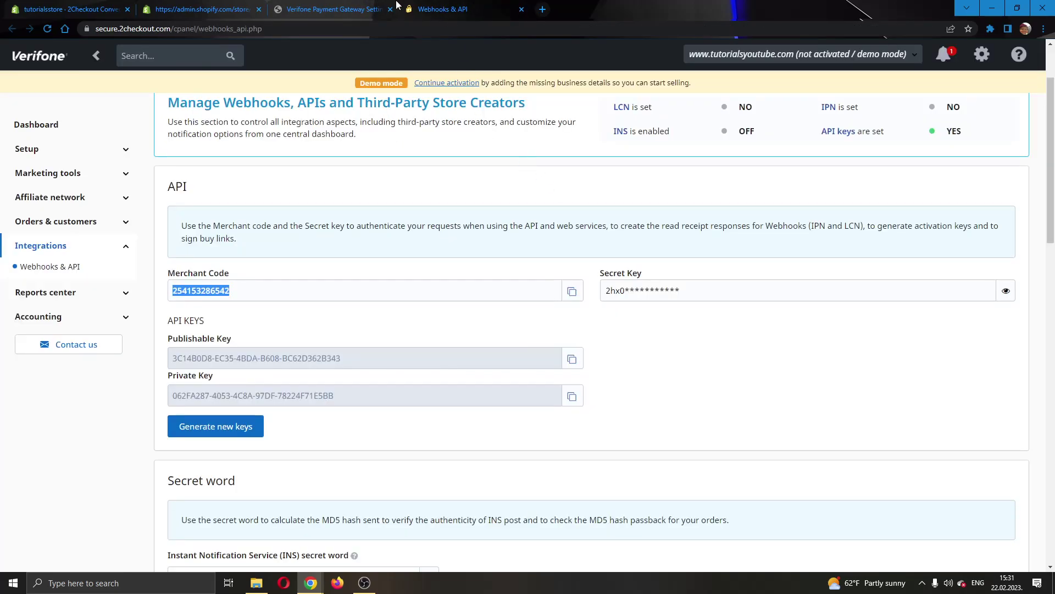
click(395, 6)
Step: Reveal the INS secret word on Webhooks & API and select it for copying
click(360, 355)
click(450, 360)
click(456, 7)
drag(1052, 175, 1053, 255)
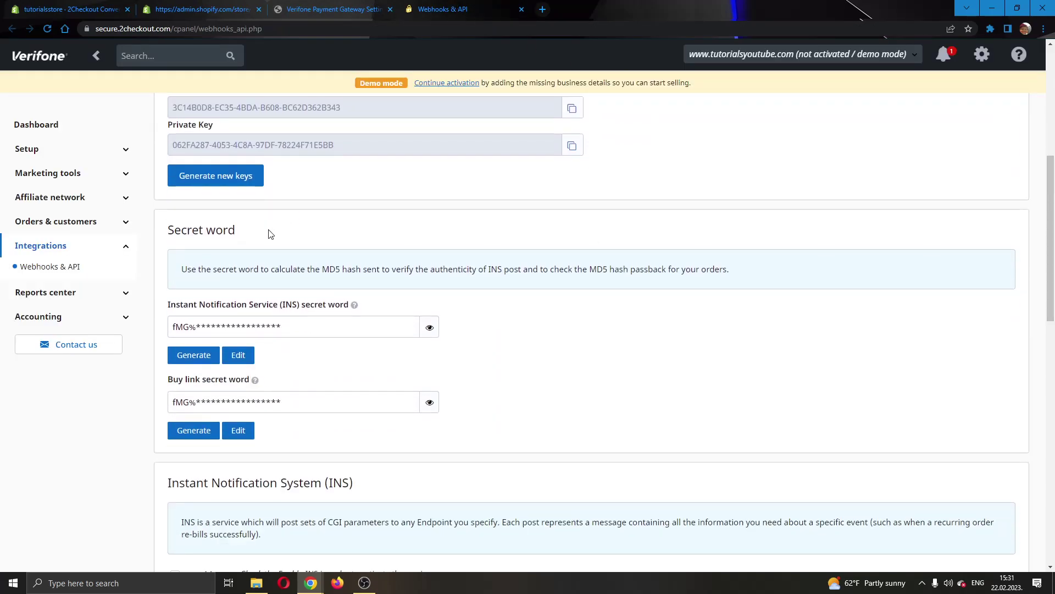
drag(263, 234, 169, 229)
click(141, 231)
click(430, 328)
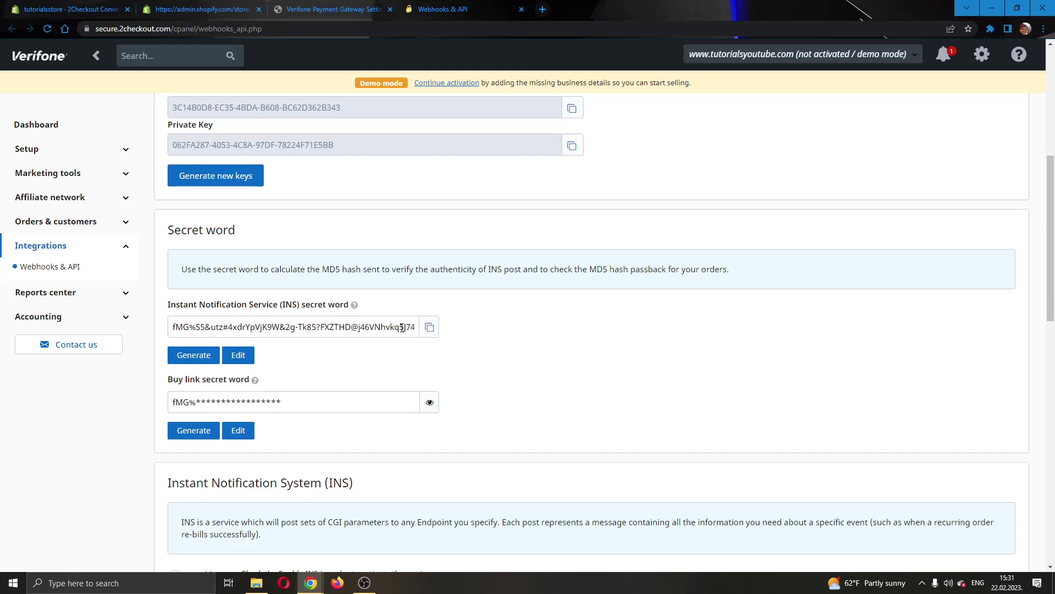
drag(415, 327, 172, 327)
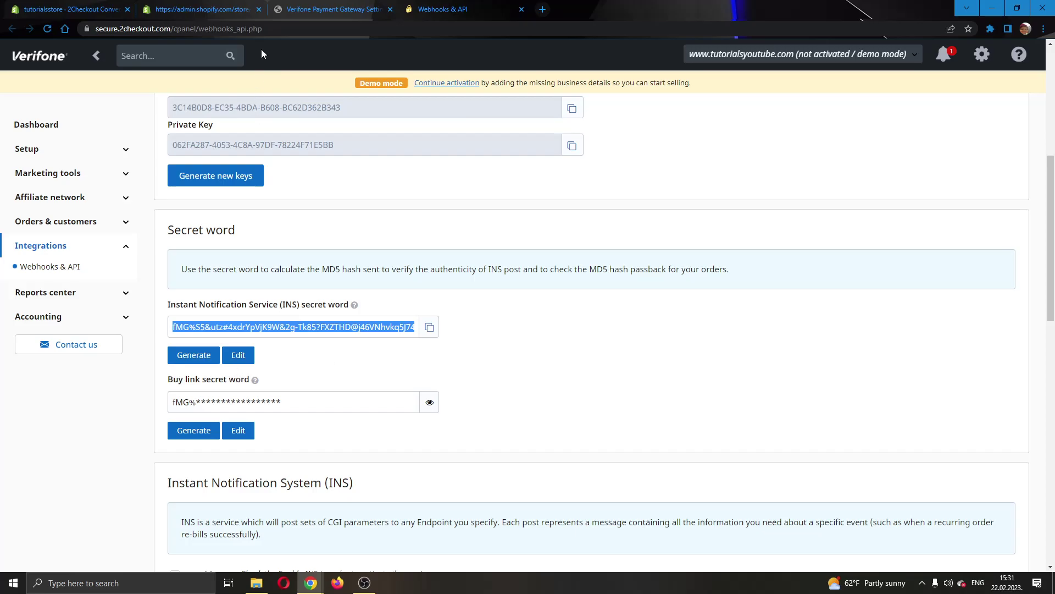
click(324, 9)
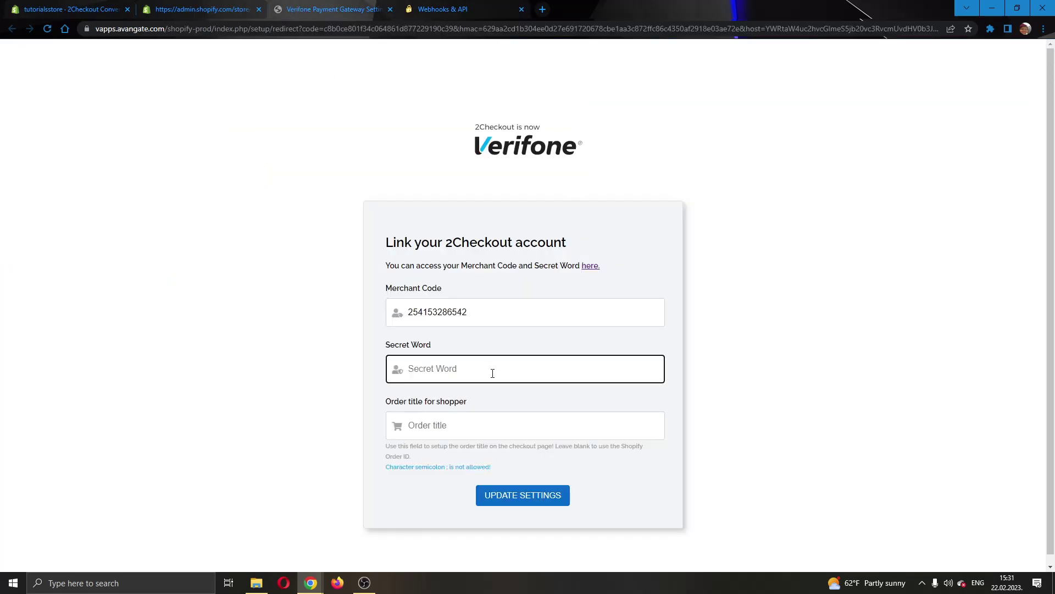
Step: Paste the INS secret word, enter order title 'Tutorial shop' and update the link settings
click(477, 368)
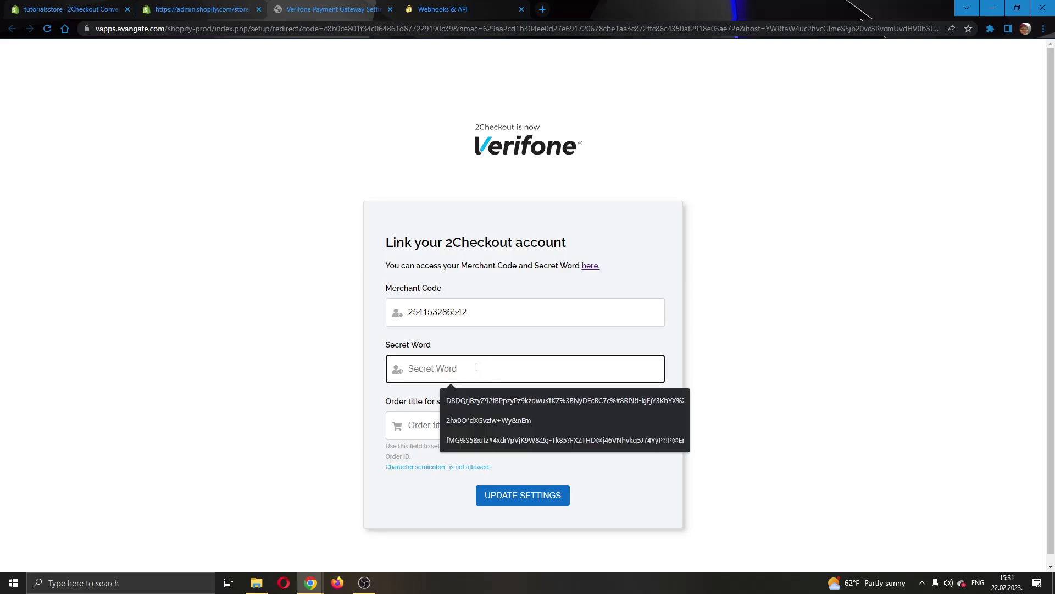
key(ctrl+v)
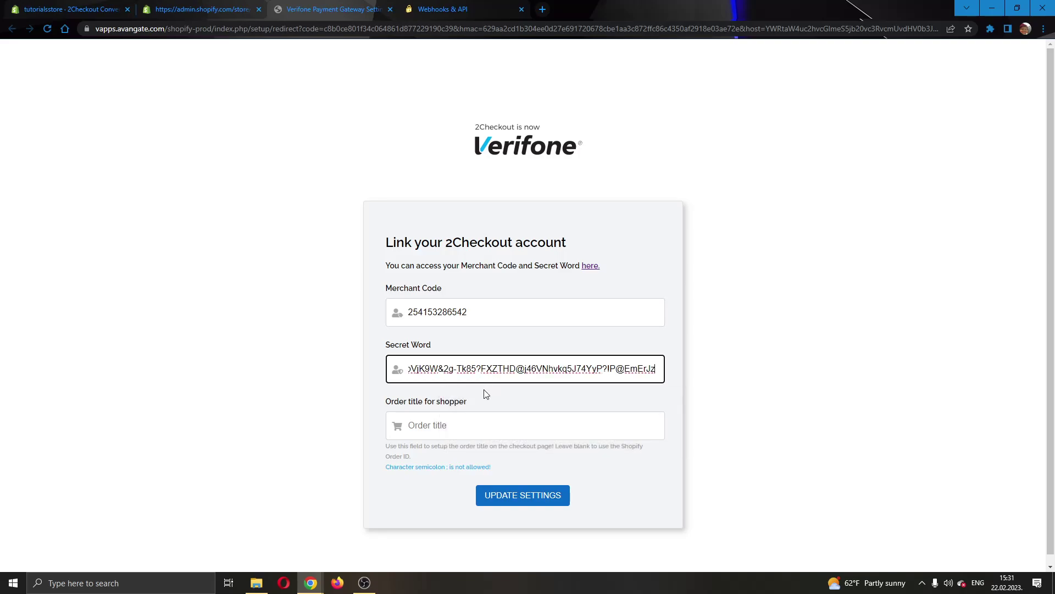
click(446, 421)
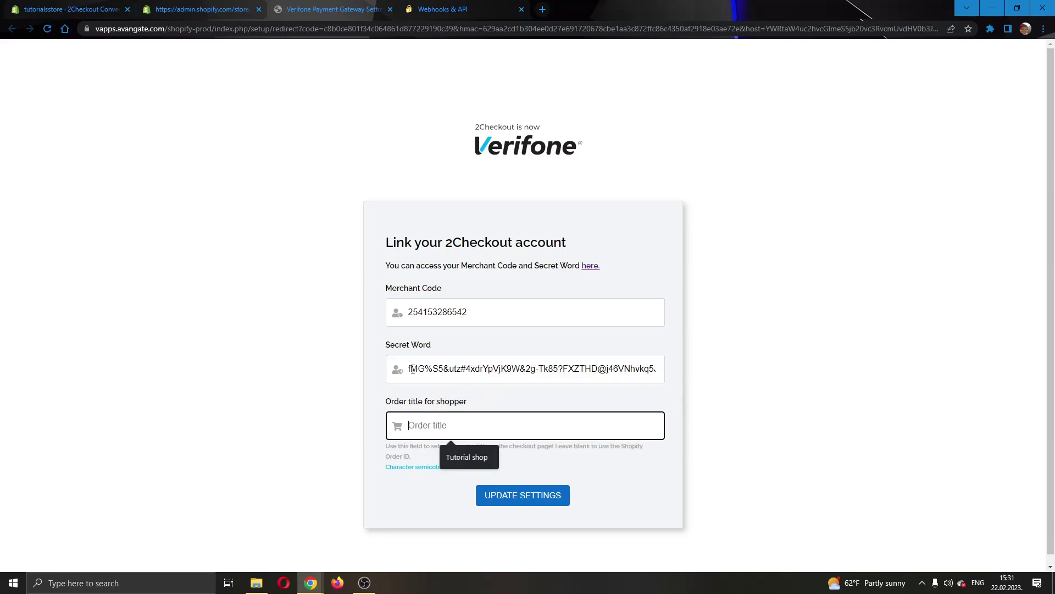
text(Tutorial shop)
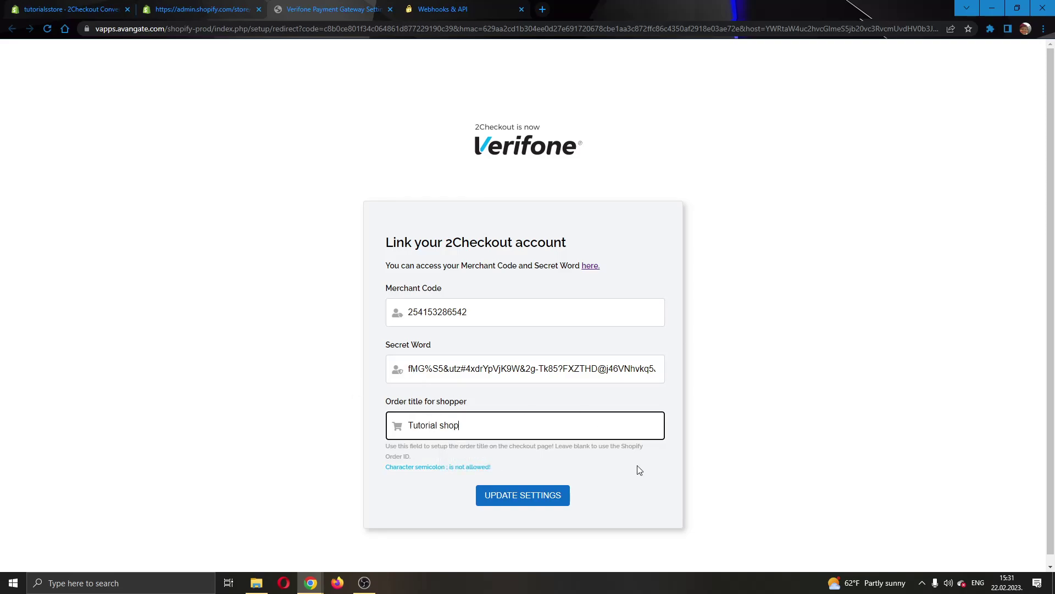
click(522, 503)
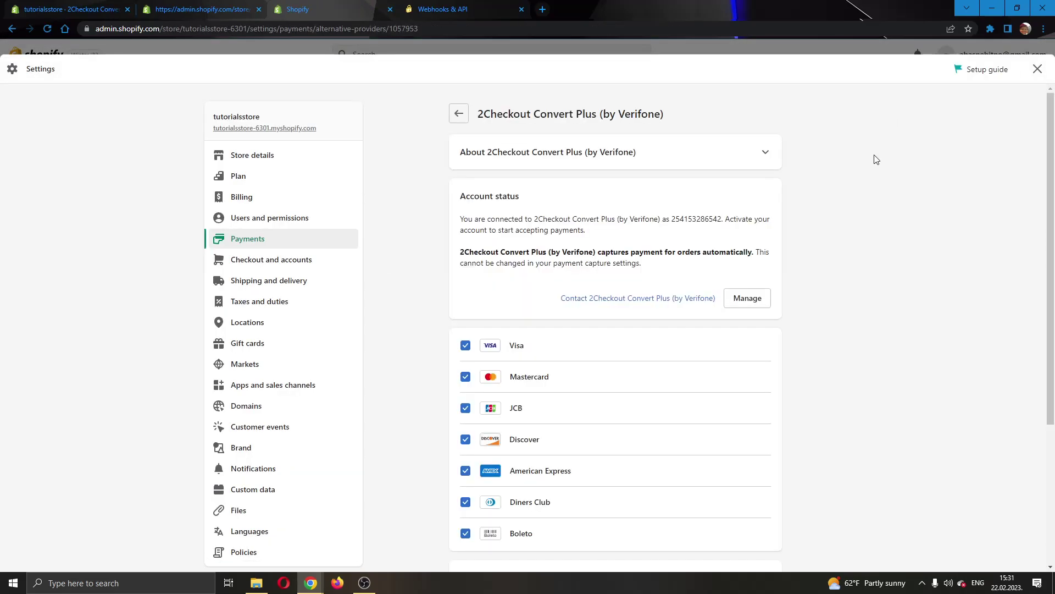
Step: Activate 2Checkout Convert Plus (by Verifone) and return to Payments to confirm it shows Active
scroll(830, 247, down, 4)
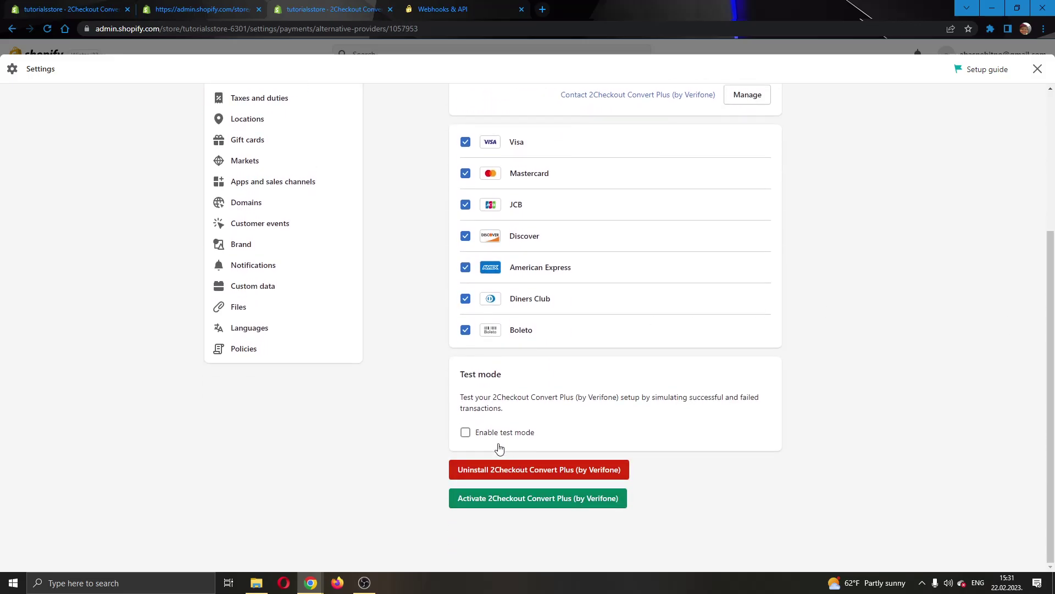
click(510, 506)
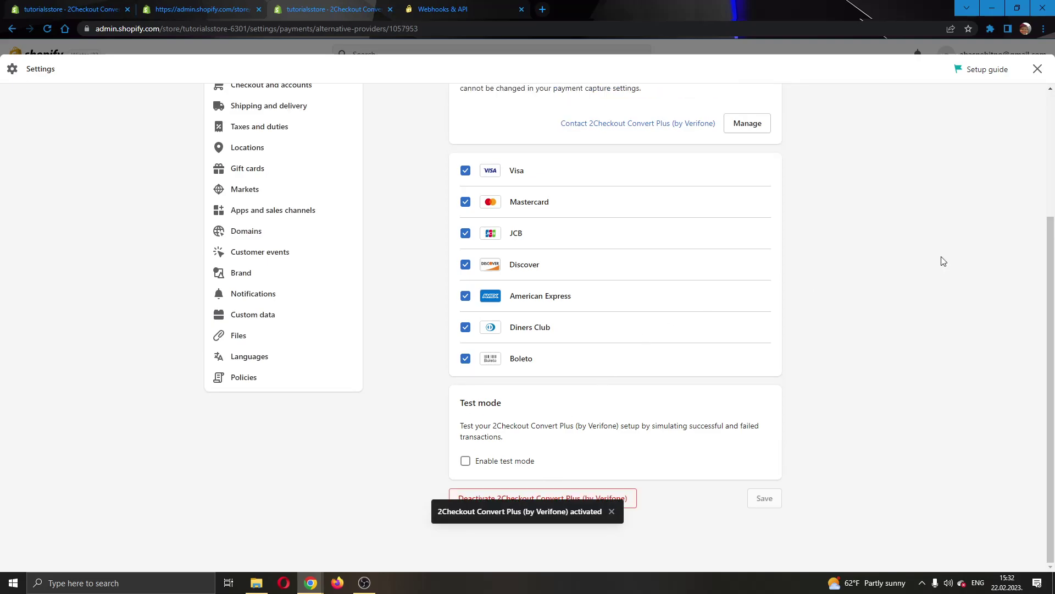
scroll(944, 261, up, 3)
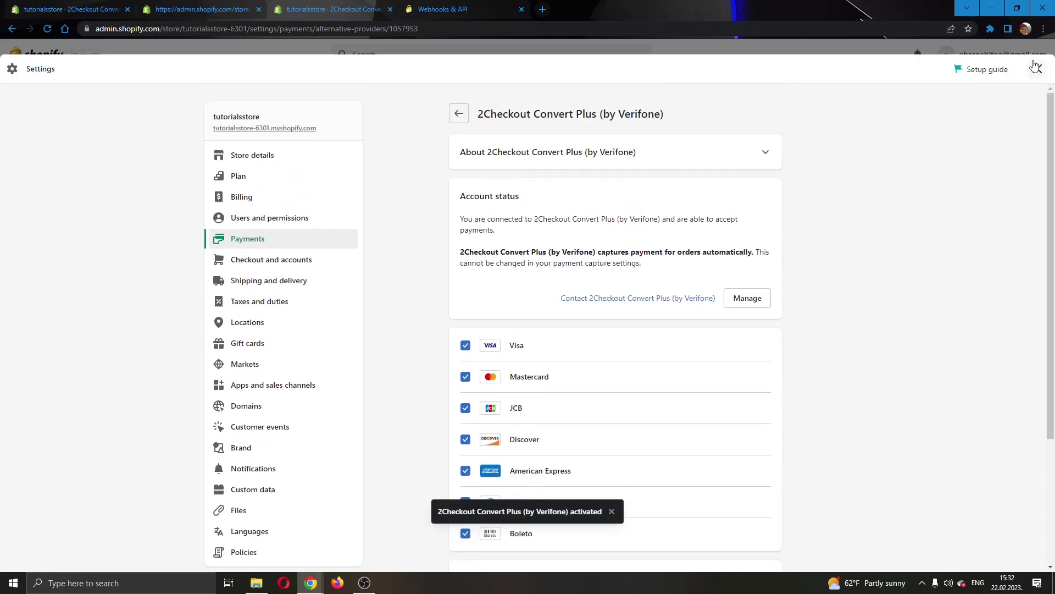
click(262, 239)
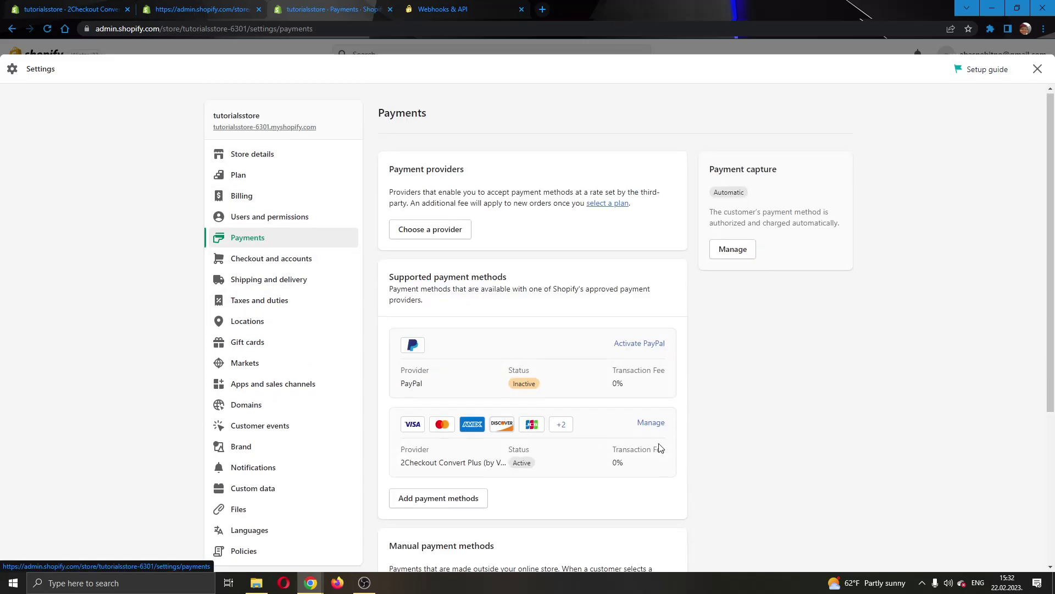